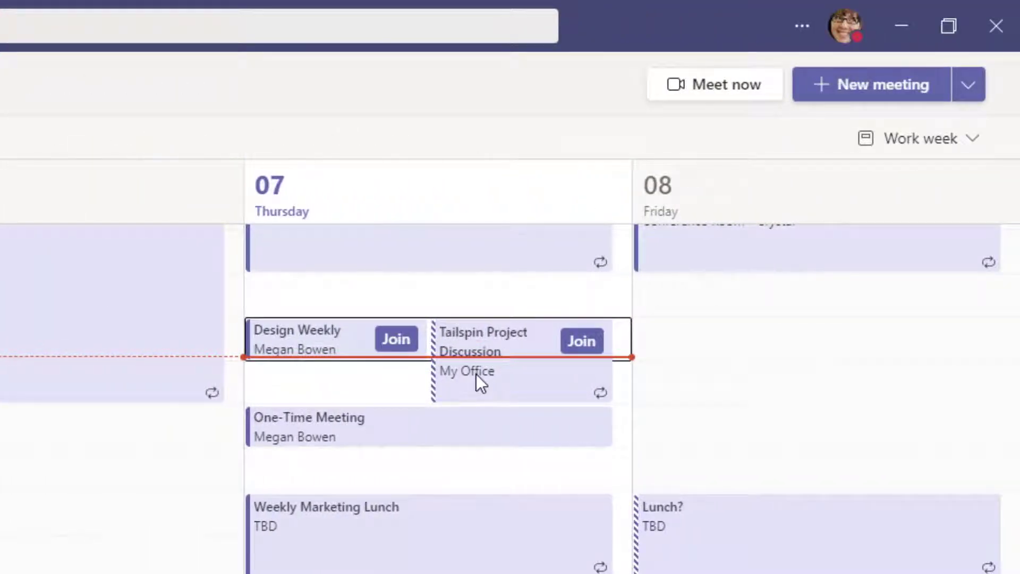
Open the full details of Thursday's Tailspin Project Discussion meeting from the calendar and show its chat.
click(476, 374)
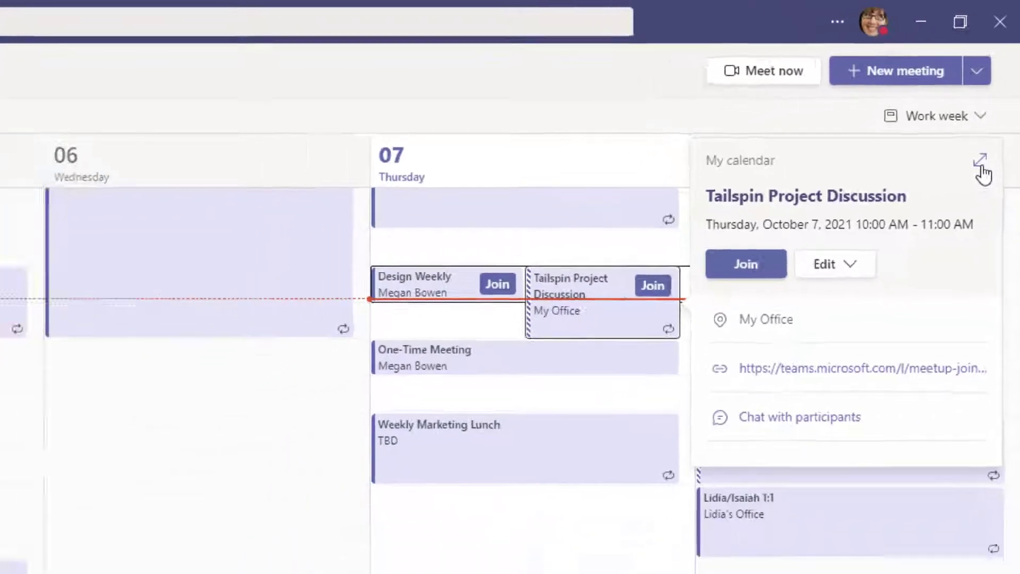
click(973, 192)
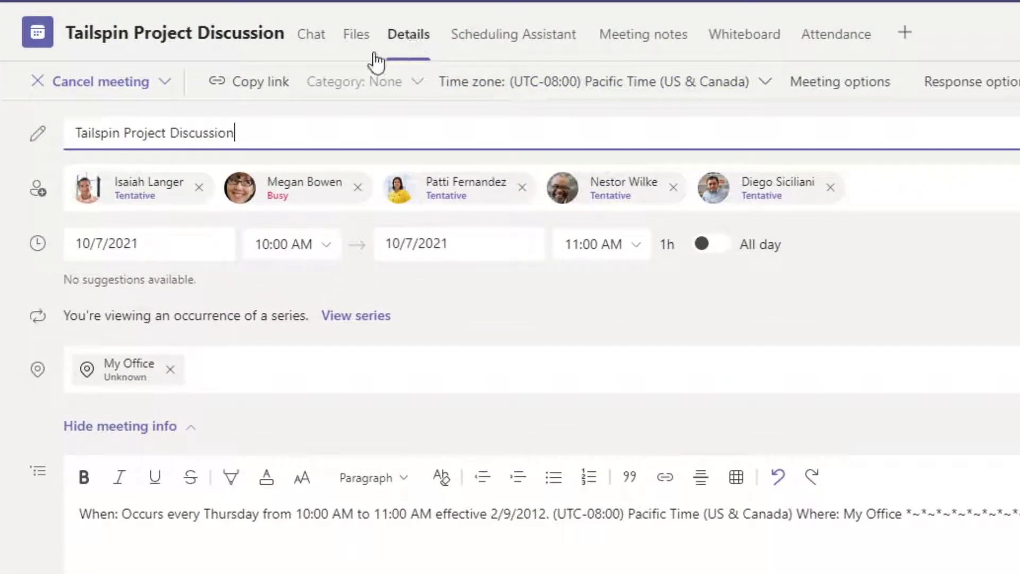
click(306, 37)
click(311, 48)
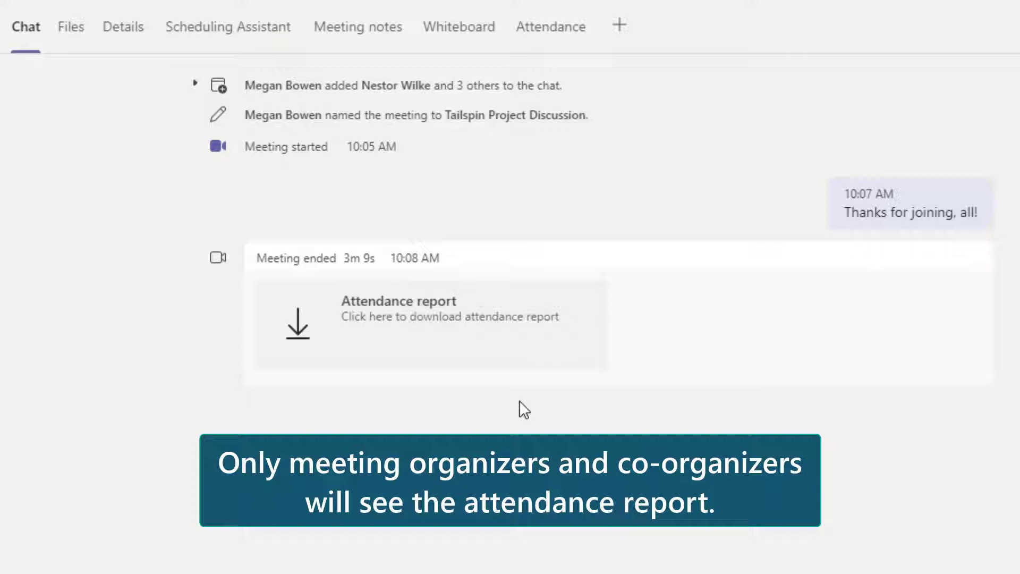
Download the attendance report from the Tailspin Project Discussion chat and open the newest report file from the Downloads folder in Excel.
click(449, 316)
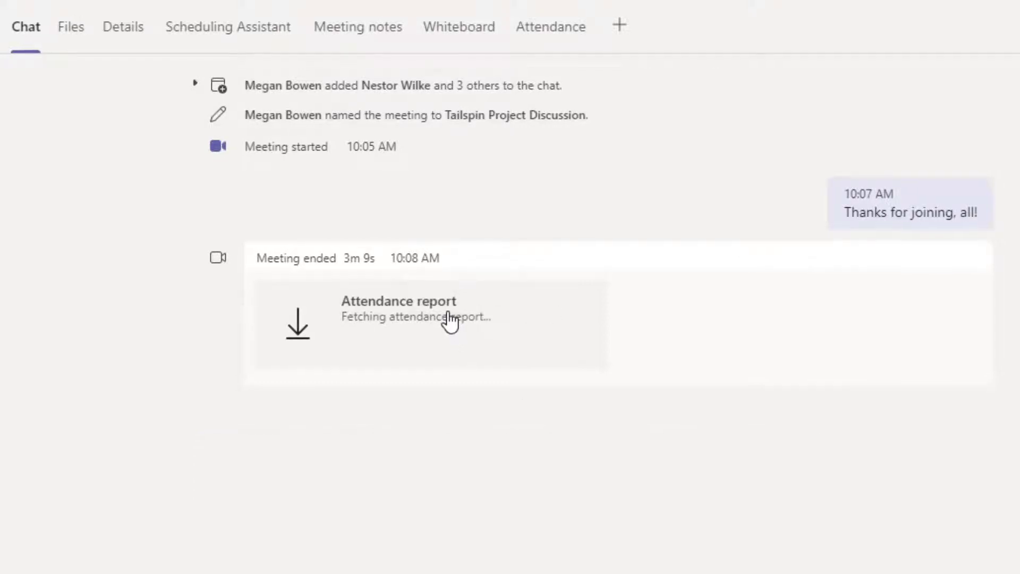
click(958, 508)
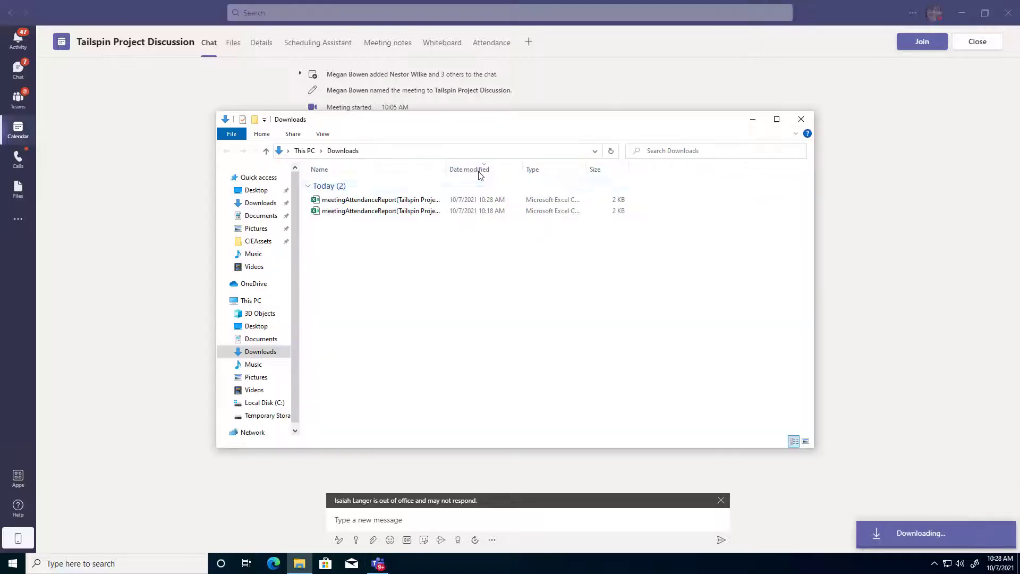
double_click(423, 201)
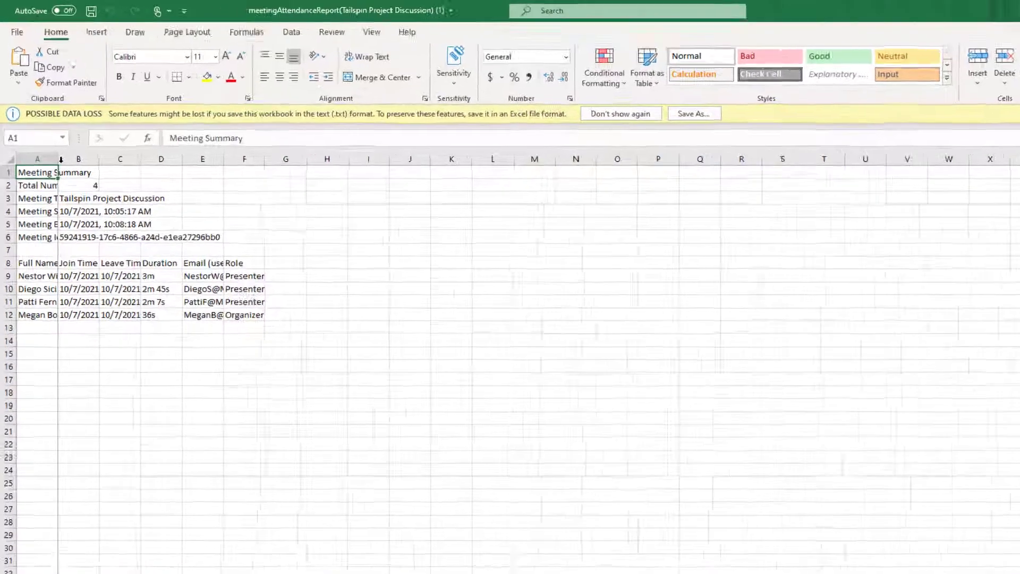
Autofit the widths of columns A through F in the attendance report so all entries are readable.
double_click(48, 130)
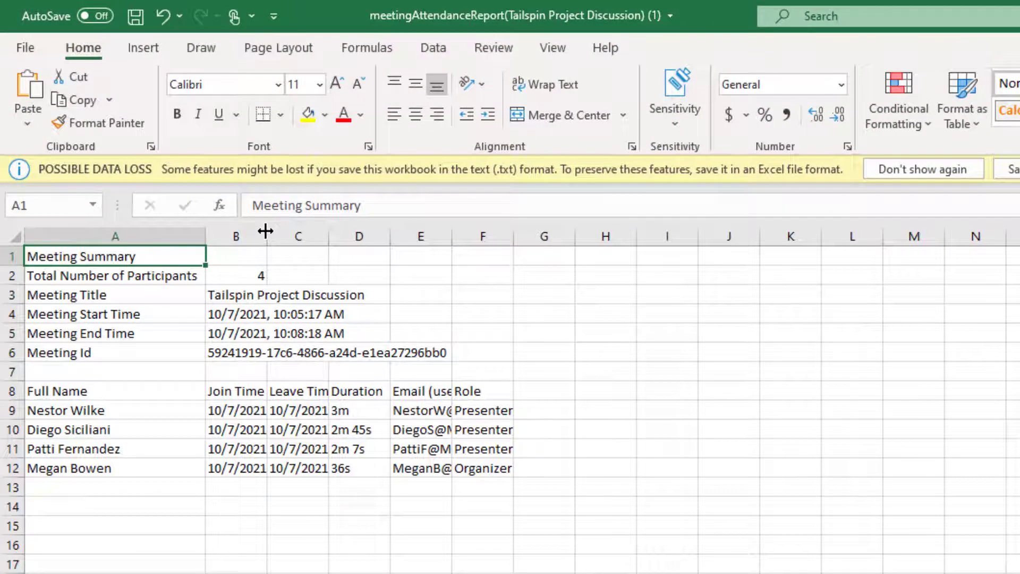
double_click(266, 231)
double_click(515, 232)
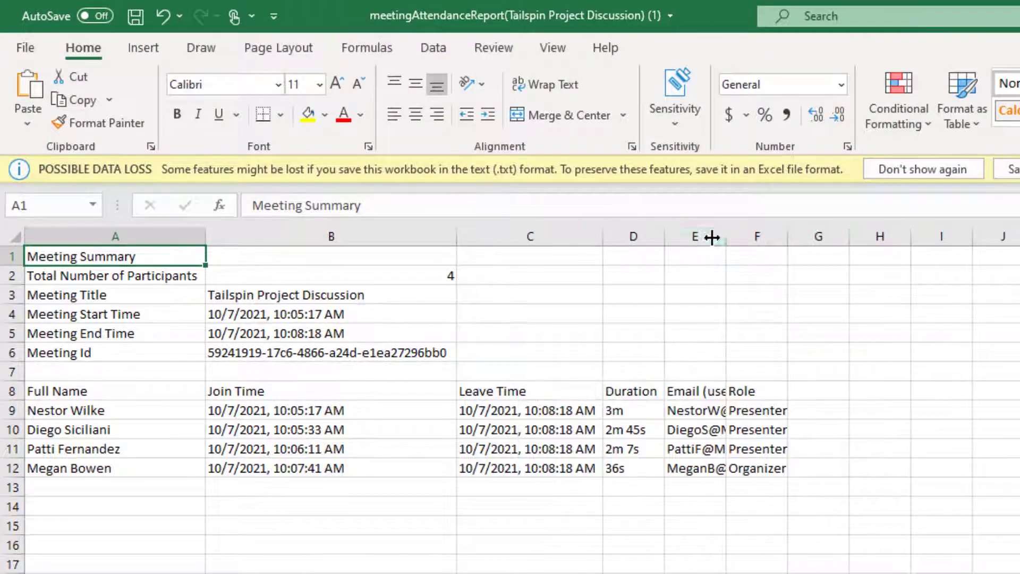
double_click(664, 236)
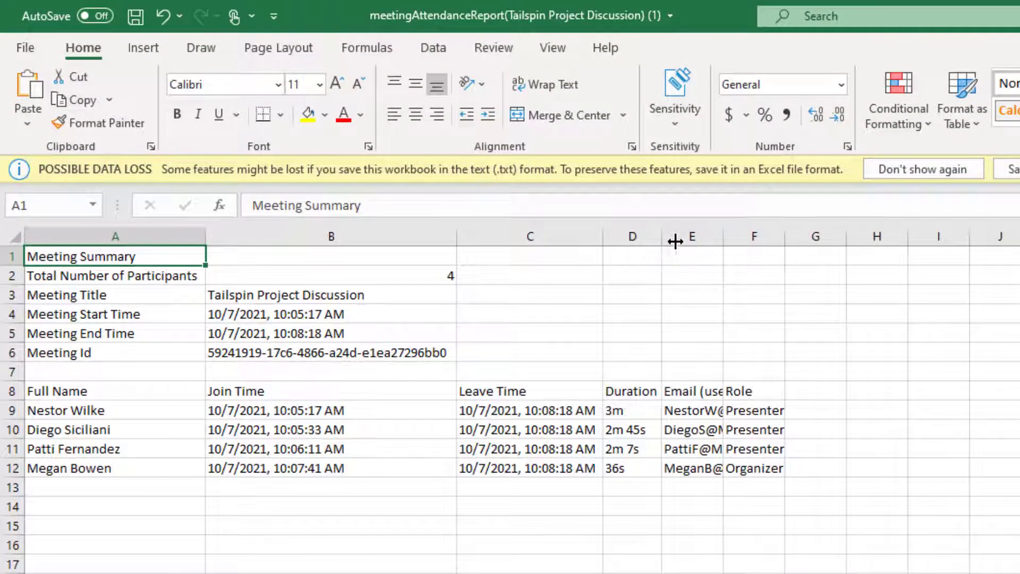
double_click(719, 236)
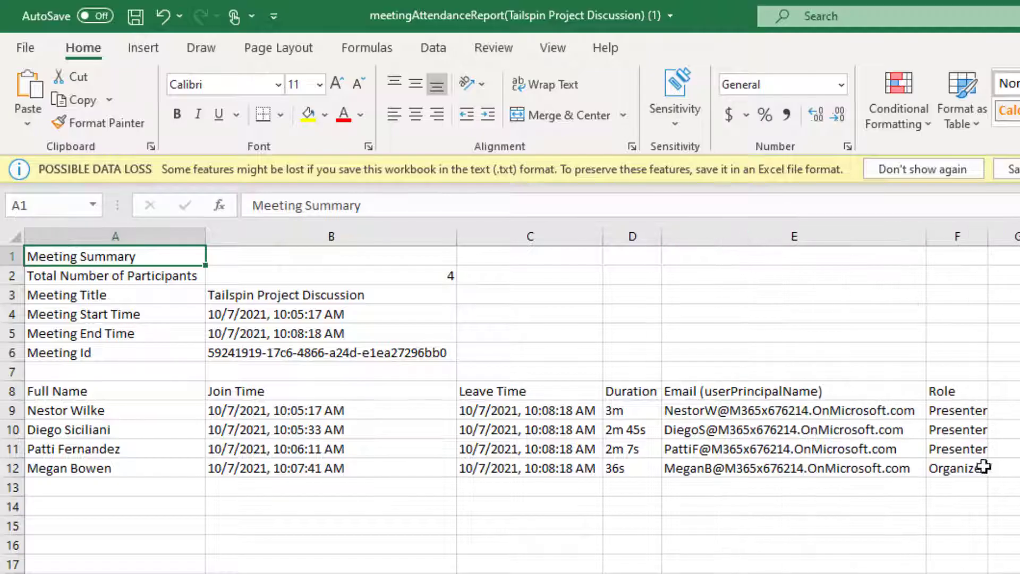
double_click(994, 228)
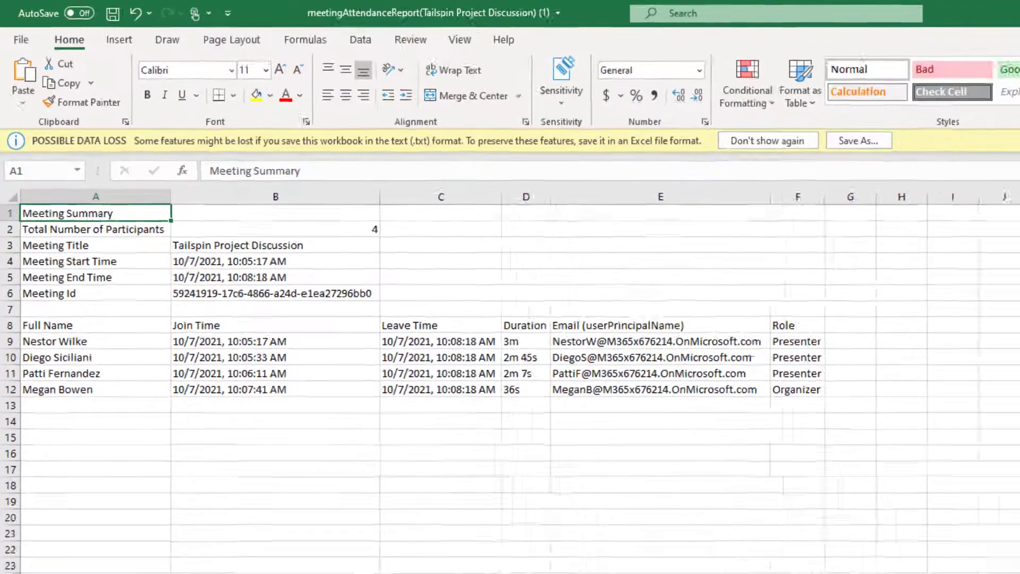
Close the attendance report workbook without saving and close the Downloads folder to return to Teams.
key(ctrl+w)
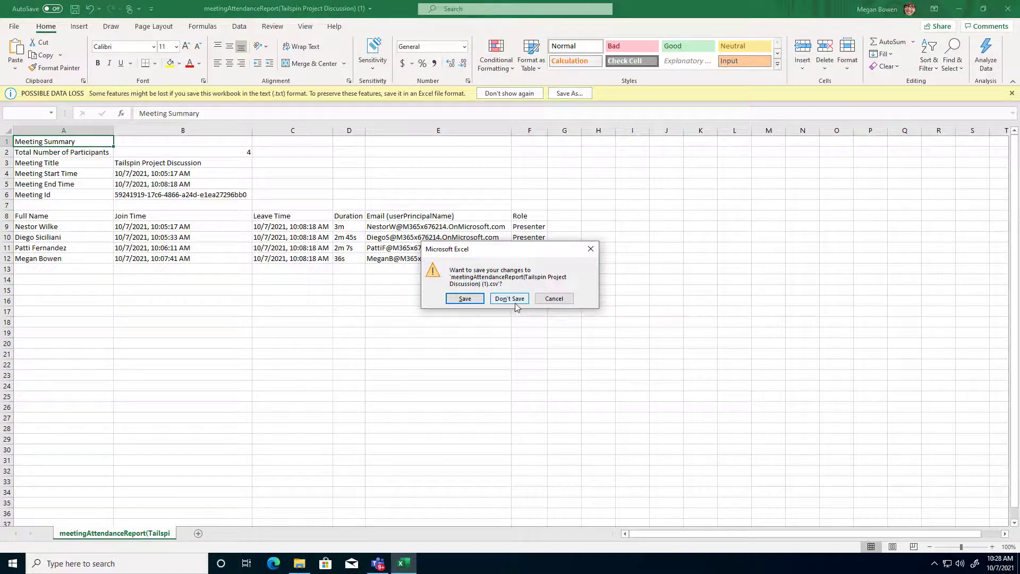
click(509, 298)
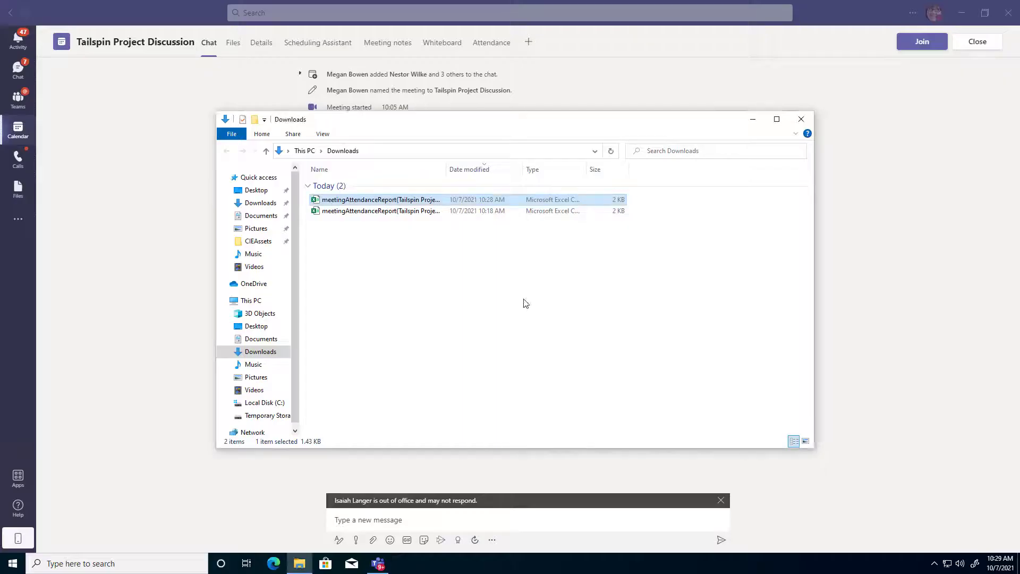
click(800, 119)
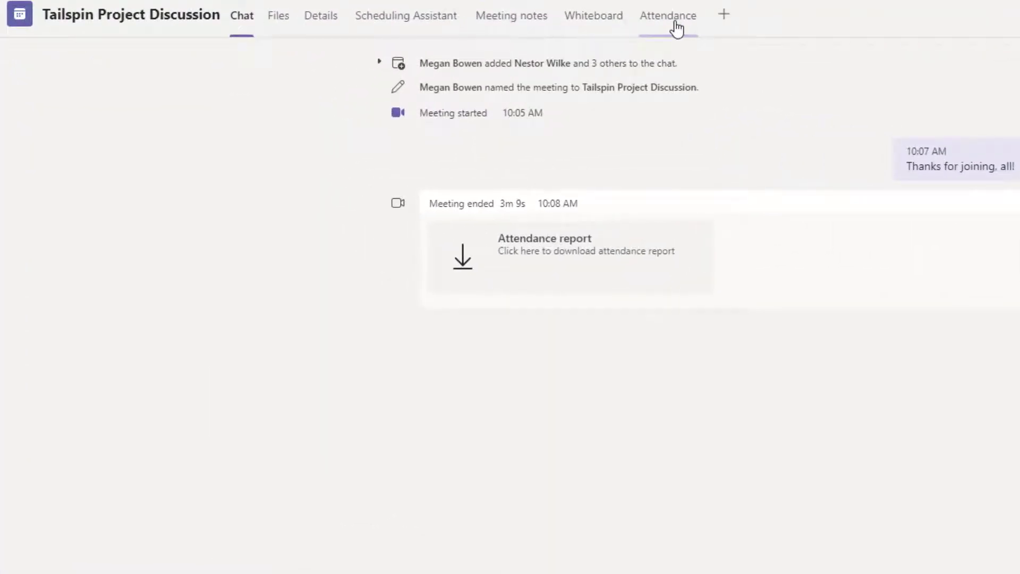
Review the attendance summary and participant details within the Tailspin Project Discussion meeting, and return to its chat.
click(676, 29)
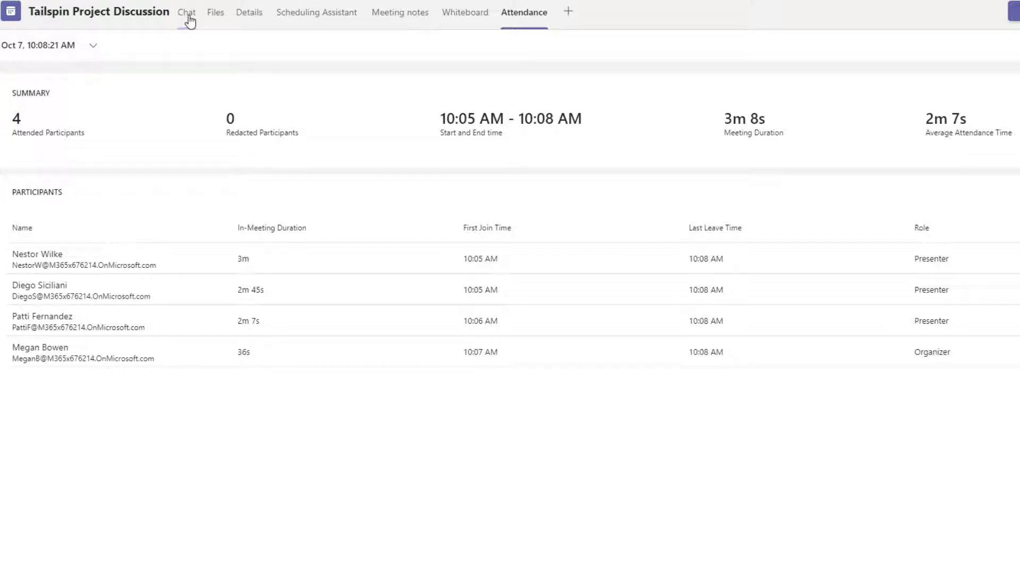
click(189, 18)
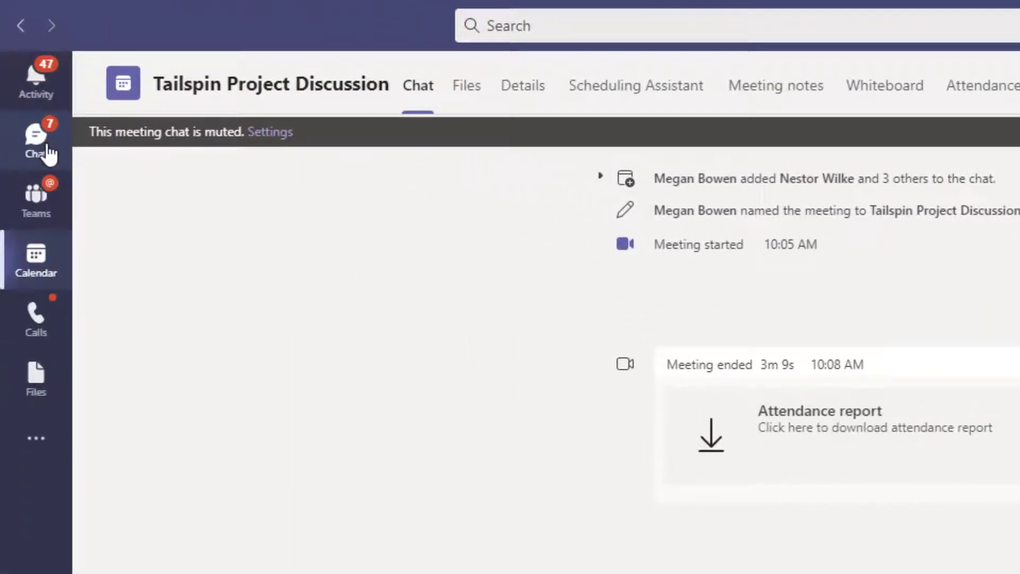
View the Tailspin Project Discussion and One-Time Meeting conversations in the chat list to locate their attendance reports.
click(45, 154)
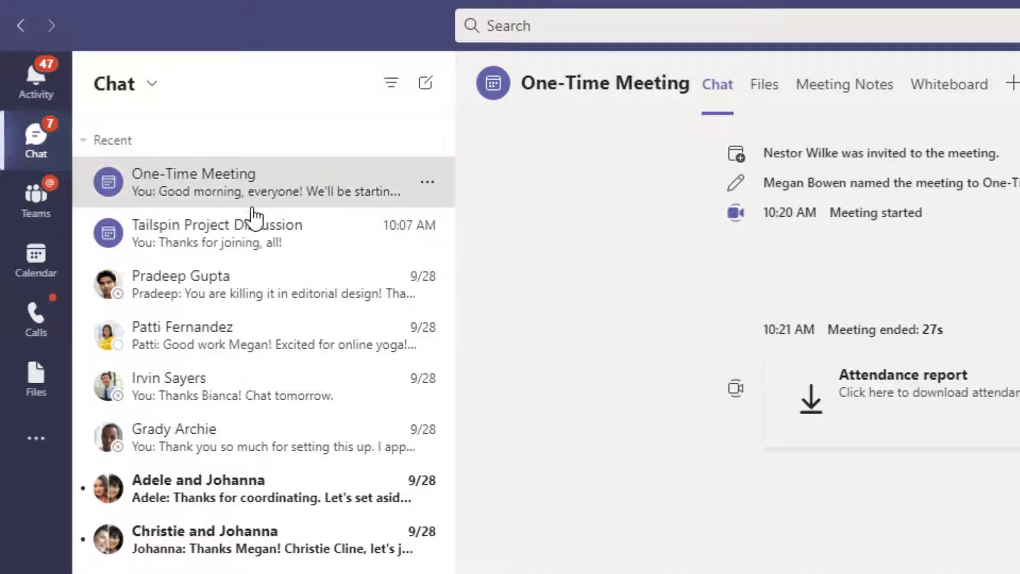
click(233, 241)
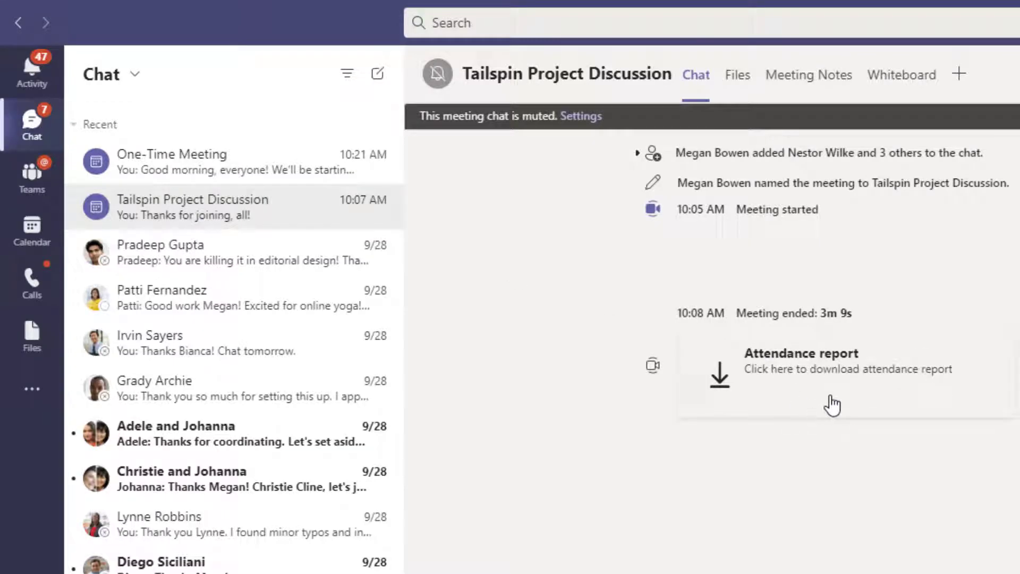
click(218, 171)
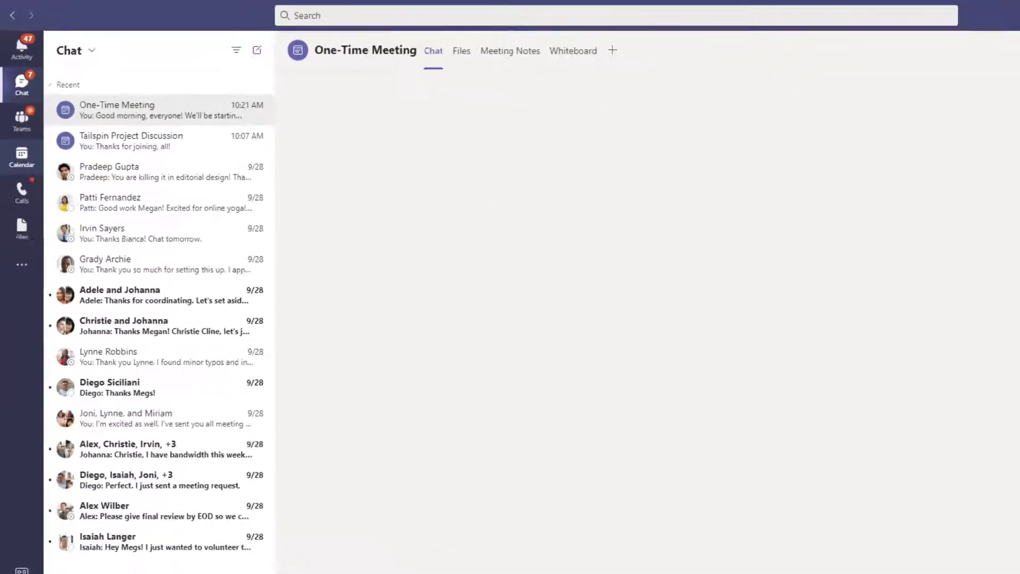
Create a new meeting from the calendar and assign it to the Design channel of the Mark 8 Project Team.
click(21, 157)
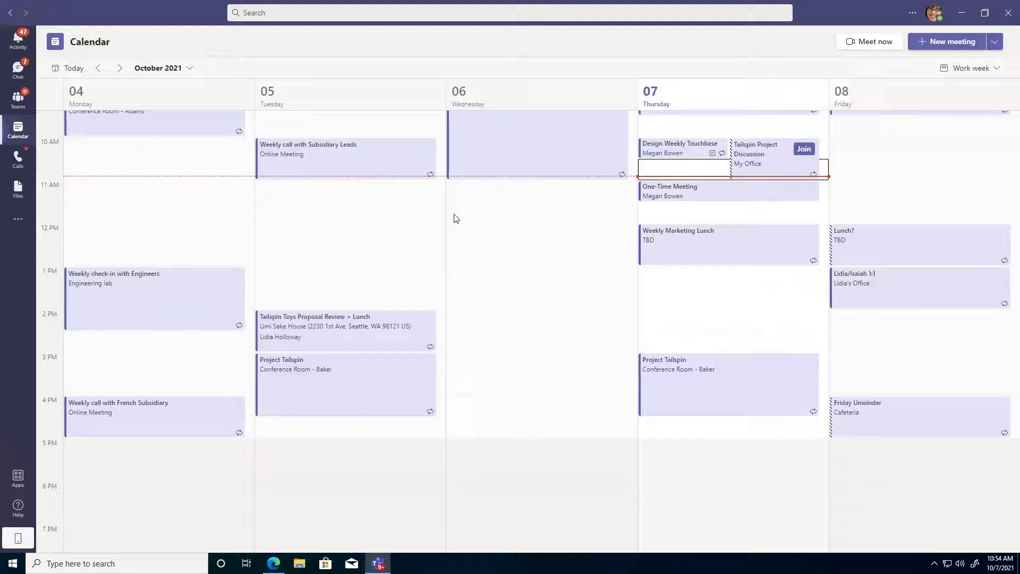
click(944, 42)
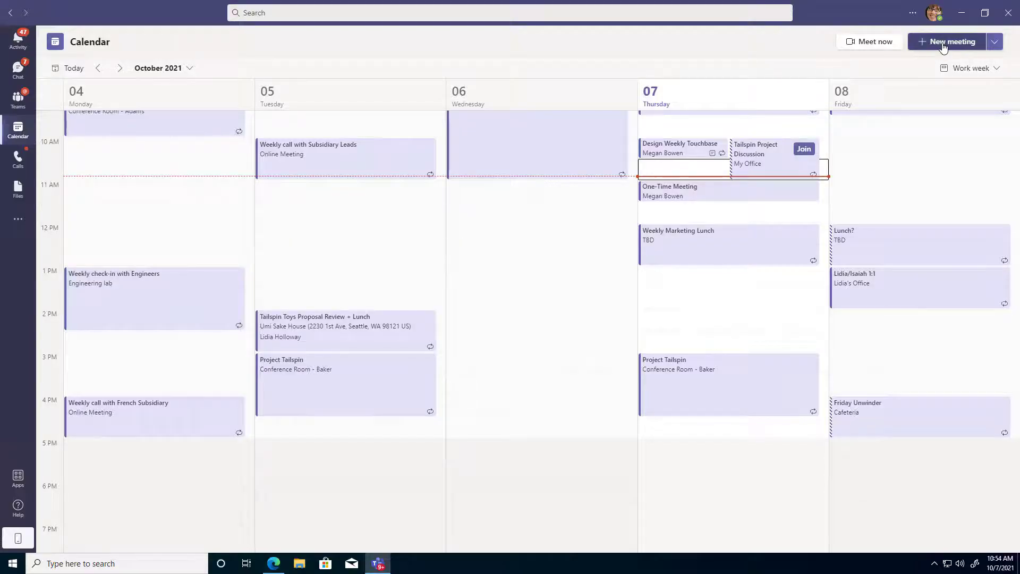
click(184, 208)
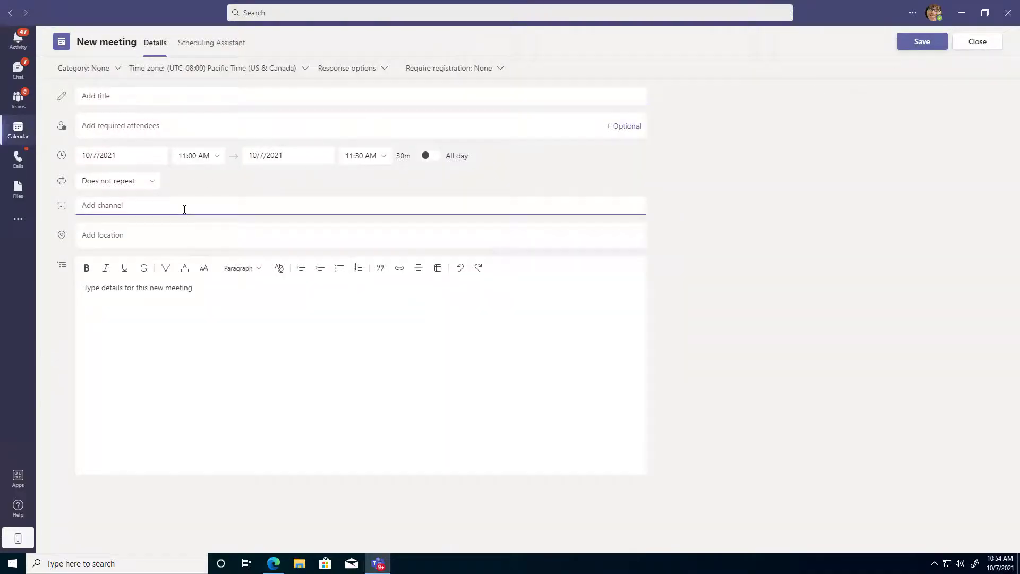
text(design)
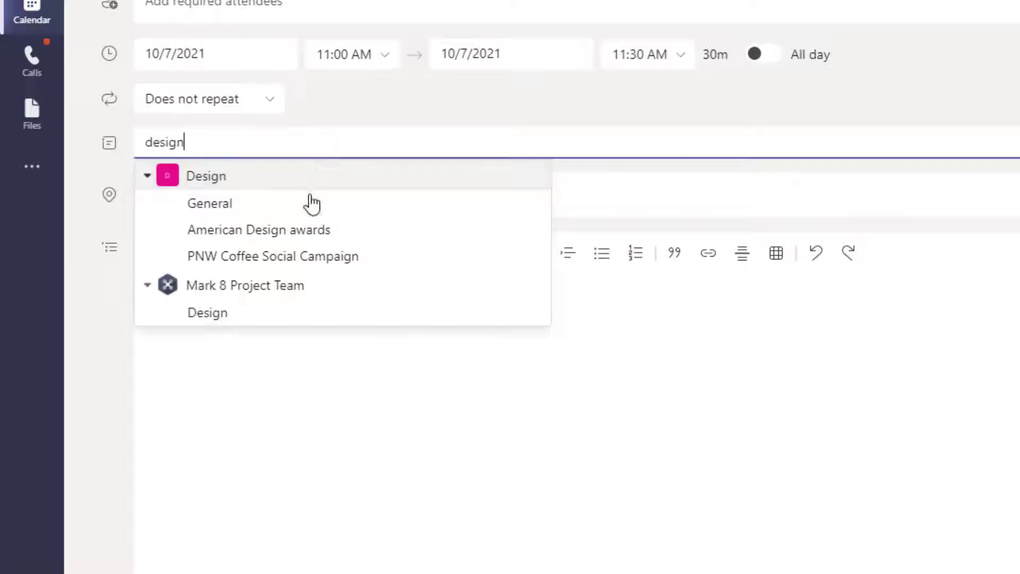
click(262, 312)
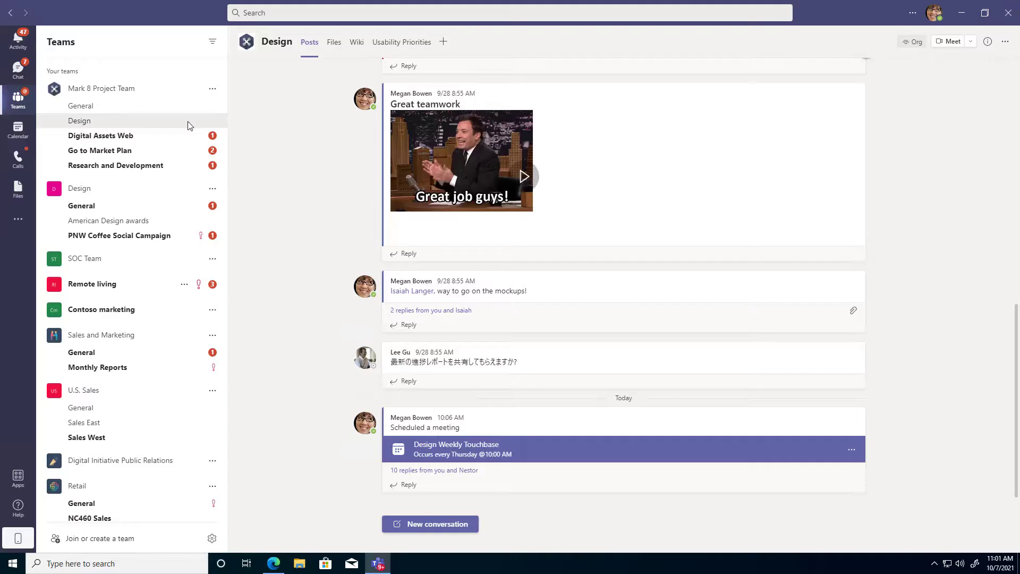
Check the recent chats for the channel meeting and return to the Mark 8 Project Team's Design channel posts.
click(18, 69)
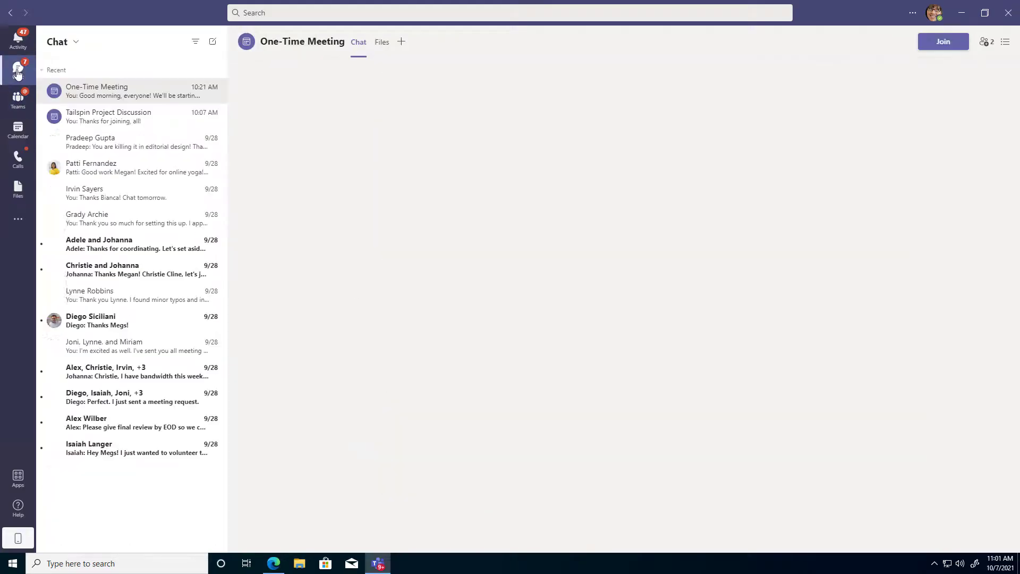
click(19, 102)
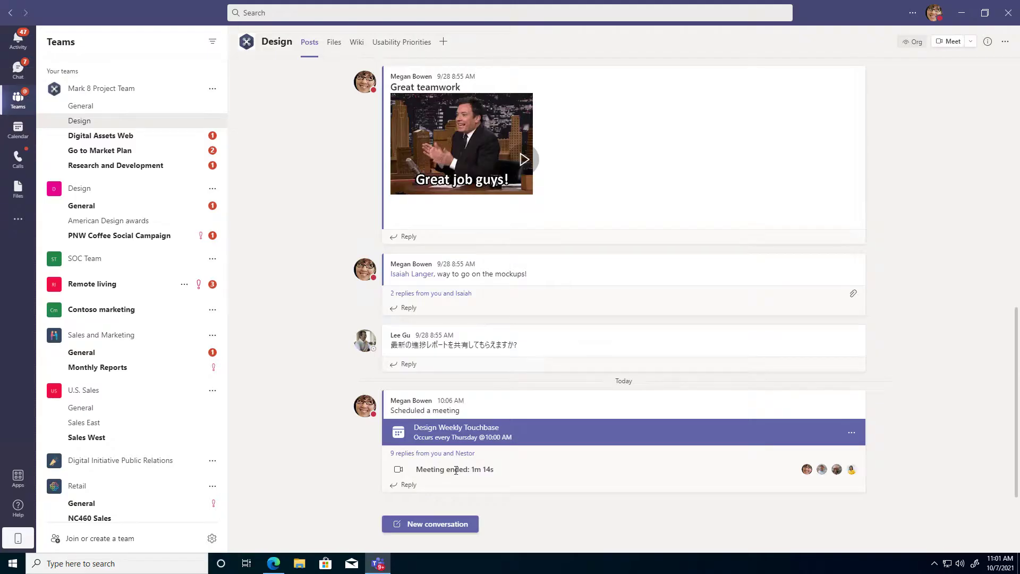
Open the full details of Thursday's Design Weekly Touchbase channel meeting from the calendar.
click(19, 130)
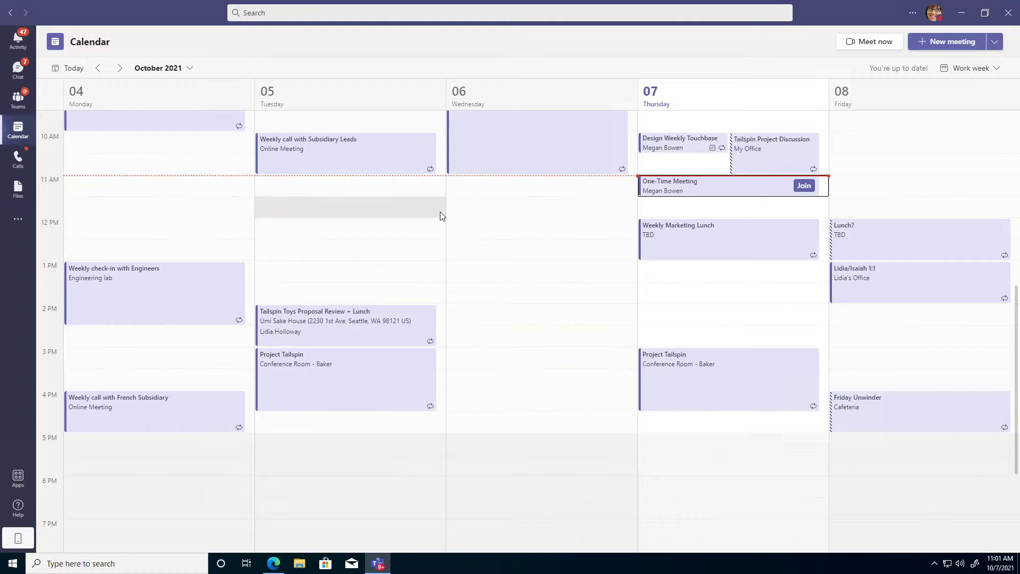
click(670, 144)
click(906, 55)
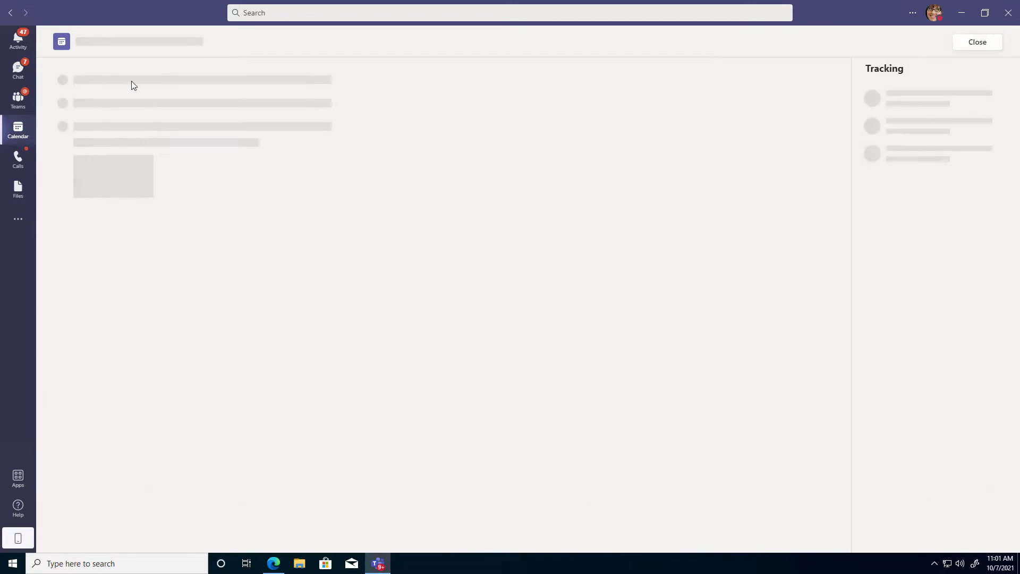